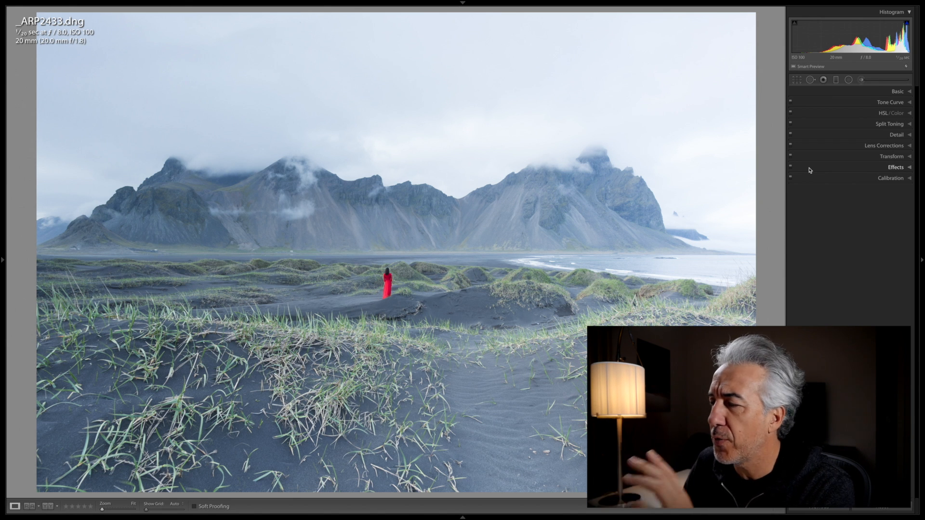
Crop the photo to a 16 x 9 aspect ratio and apply the crop.
key("r")
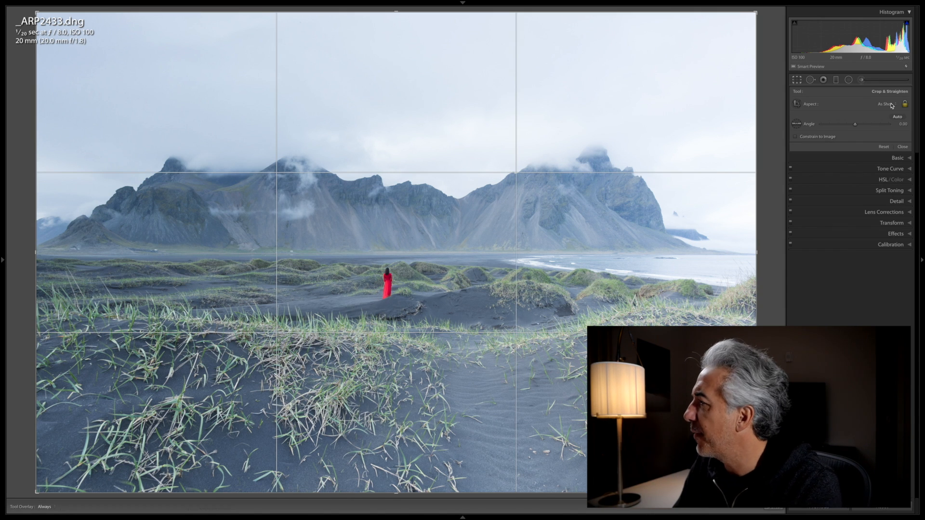
left_click(889, 105)
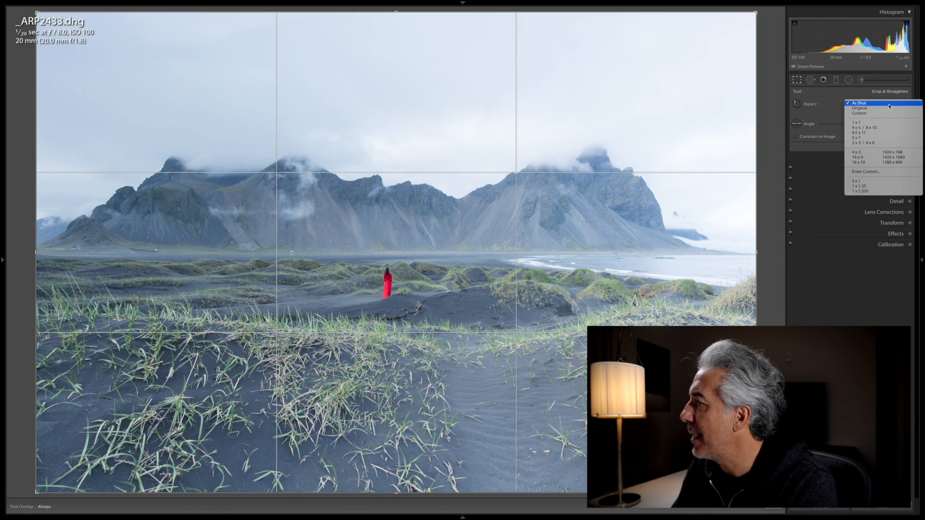
left_click(876, 159)
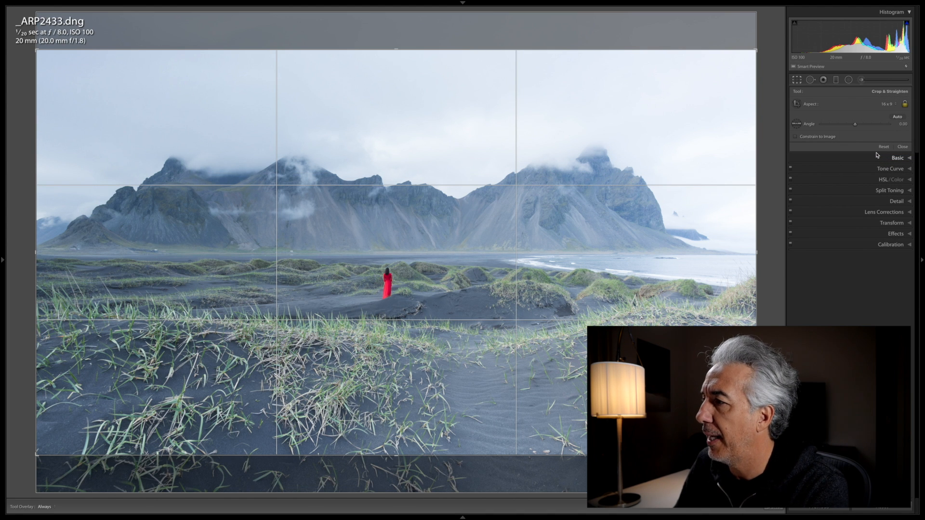
key("r")
Switch the photo's colour profile to Adobe Landscape.
left_click(901, 93)
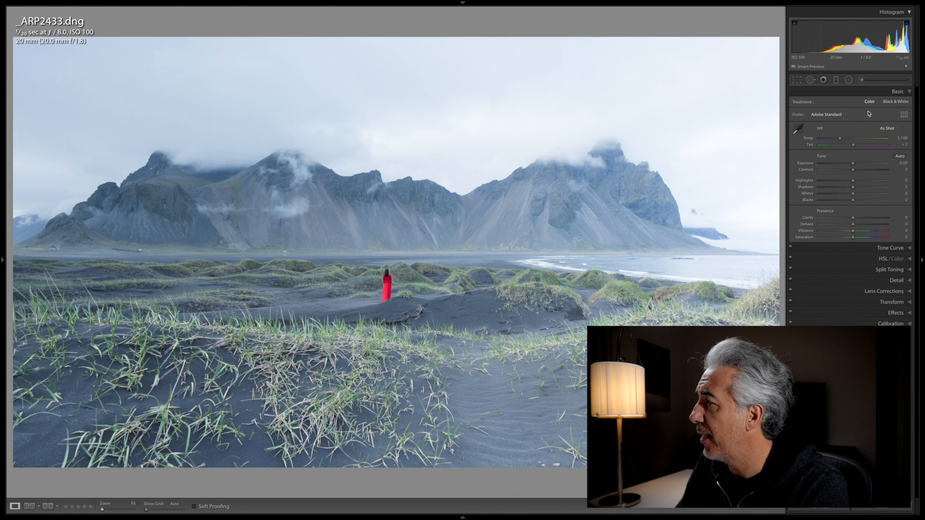
left_click(831, 116)
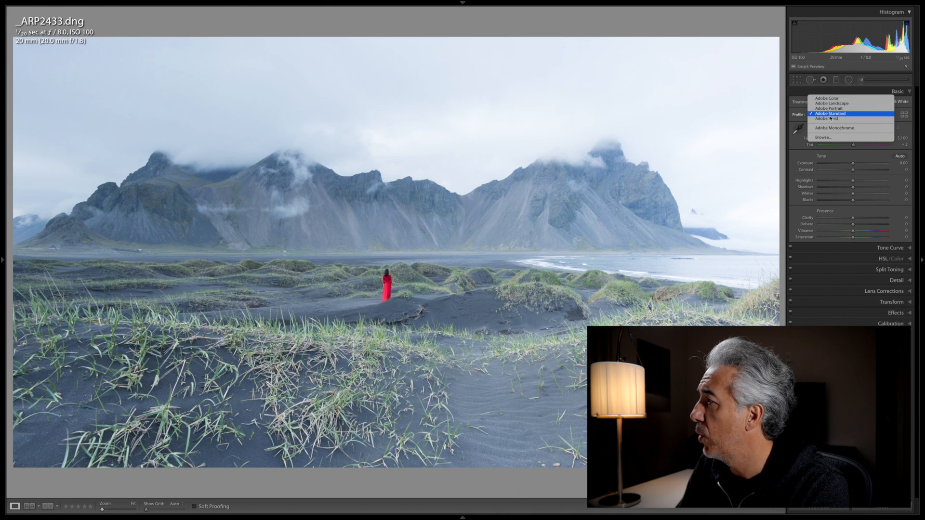
left_click(832, 104)
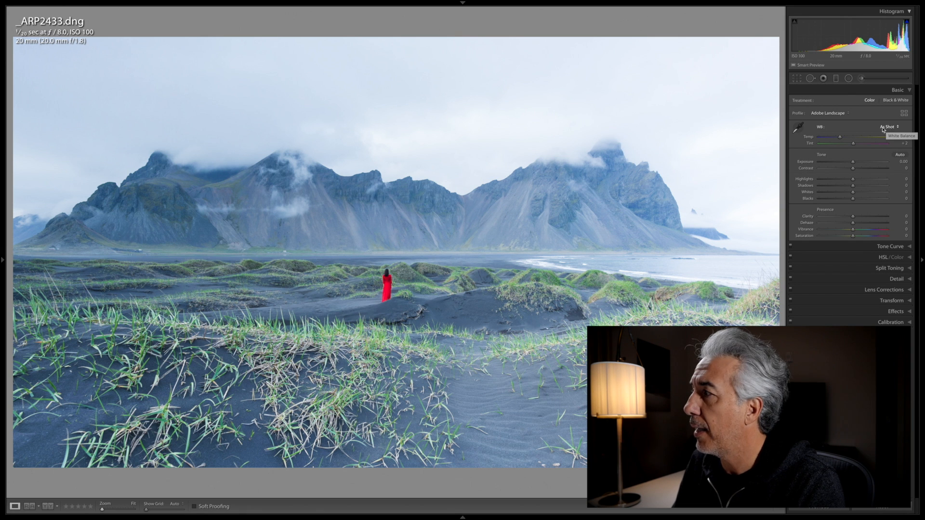
Sample a neutral white balance from the pale sky beside the mountain, and replace it with the Cloudy preset.
left_click(798, 127)
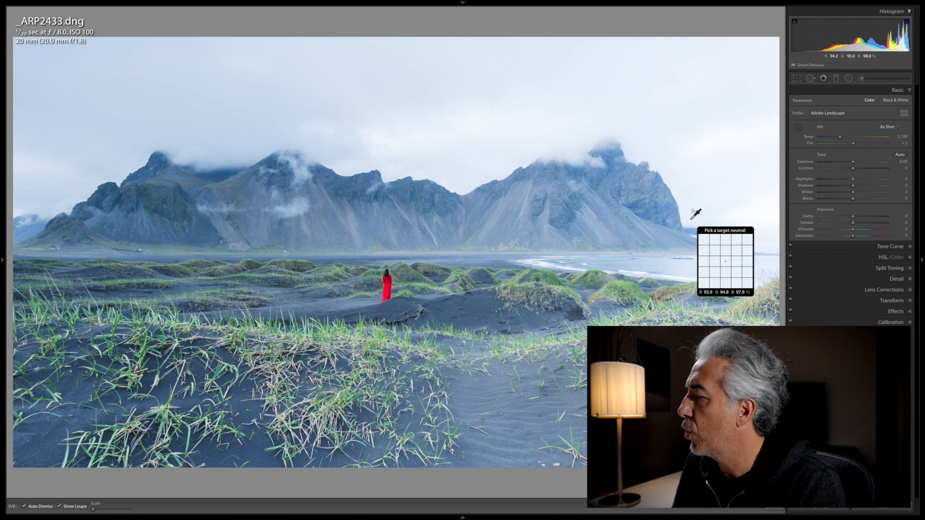
left_click(691, 219)
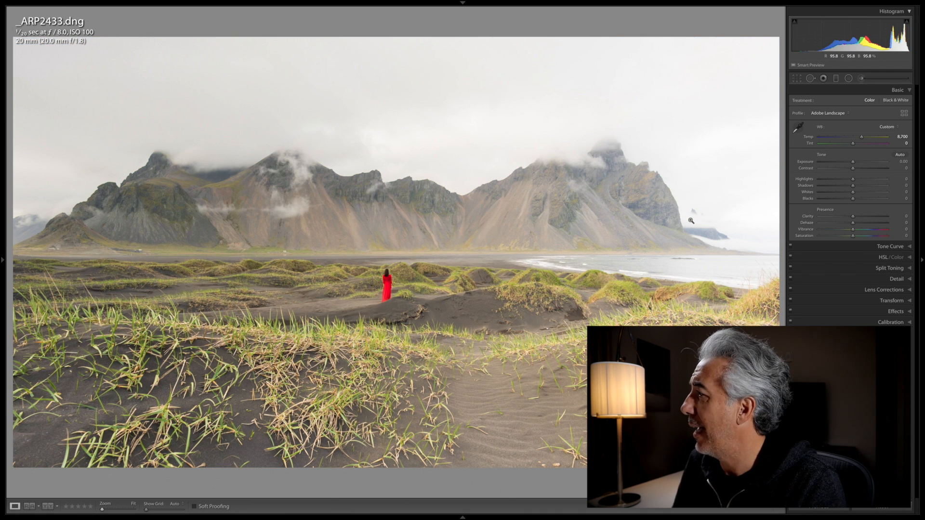
left_click(887, 127)
left_click(891, 137)
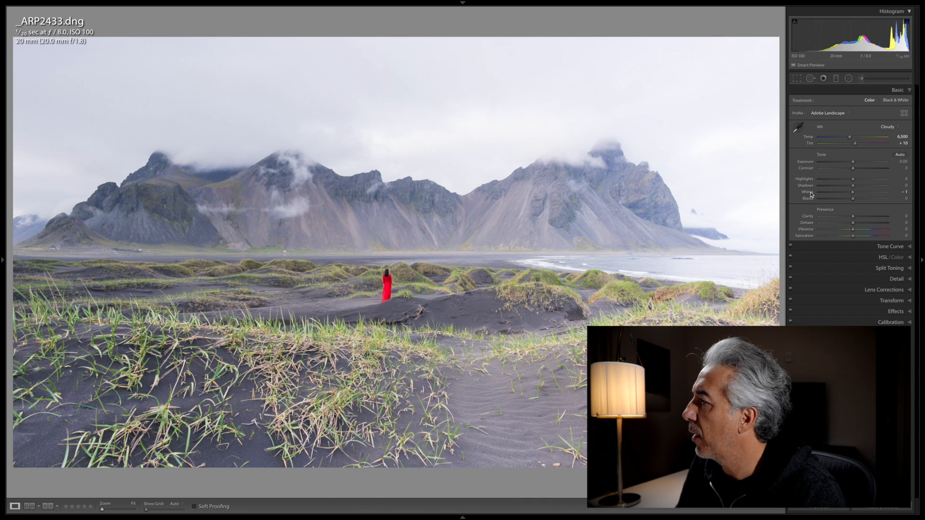
Adjust the tone to Exposure -0.10, Contrast +8, Highlights -100, Shadows +13, Whites -1 and Blacks -53.
left_click(811, 199)
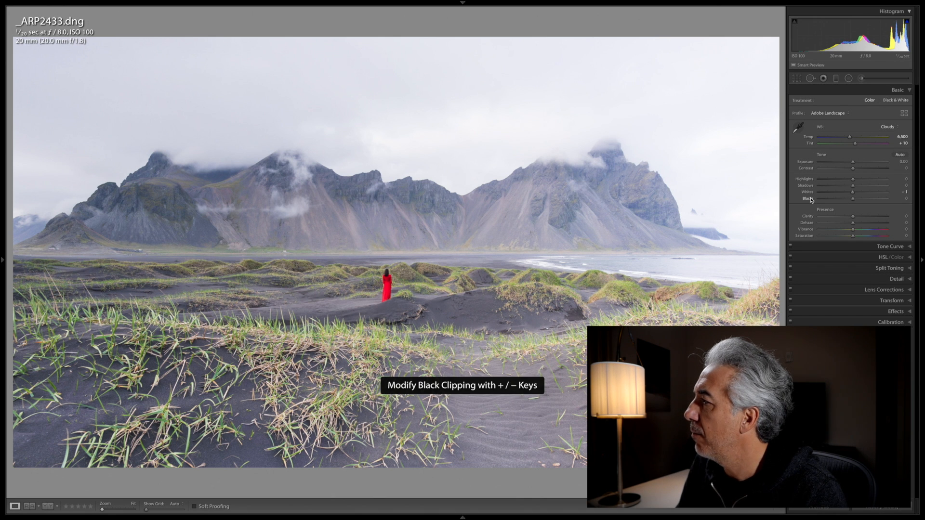
double_click(810, 200, "shift")
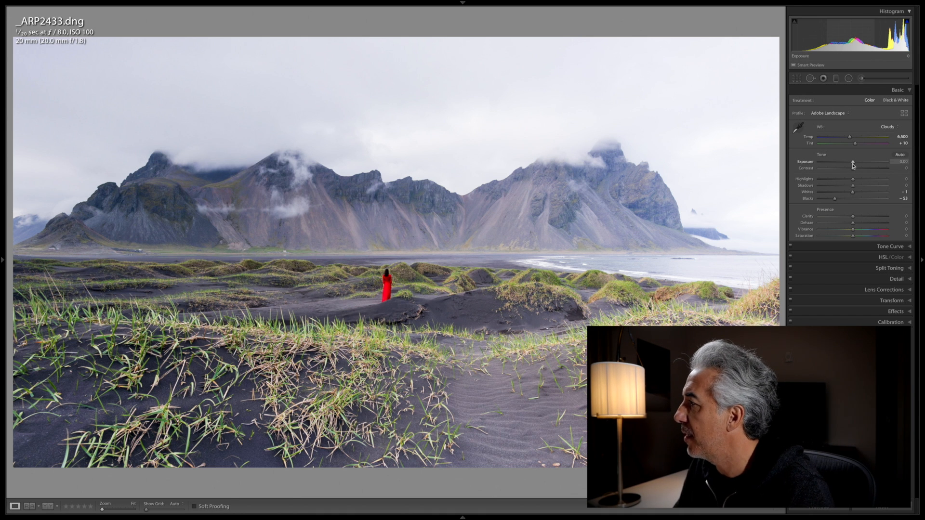
left_click_drag(853, 164, 851, 166)
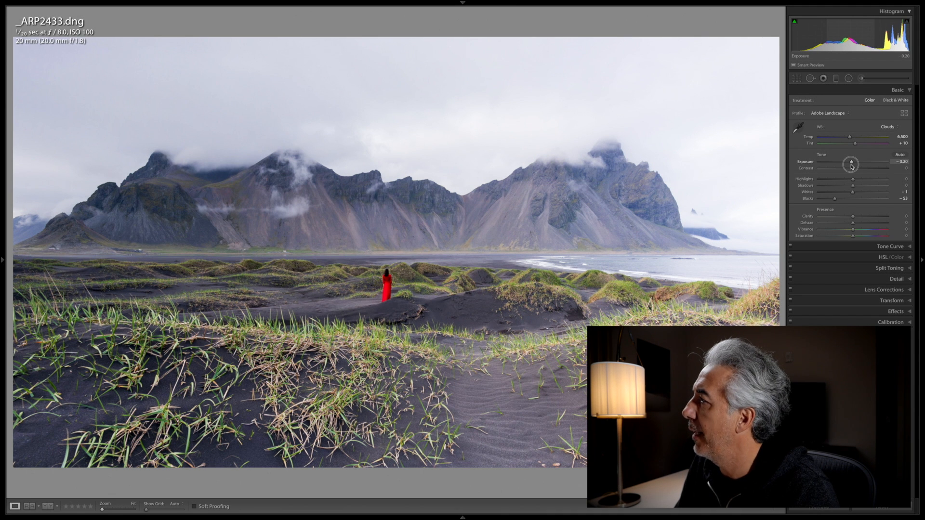
left_click_drag(852, 166, 854, 172)
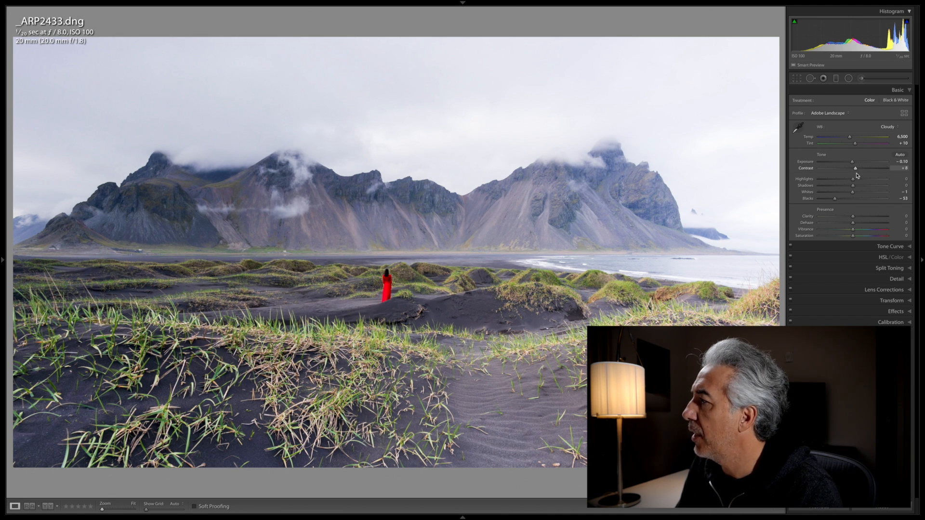
left_click_drag(855, 180, 815, 186)
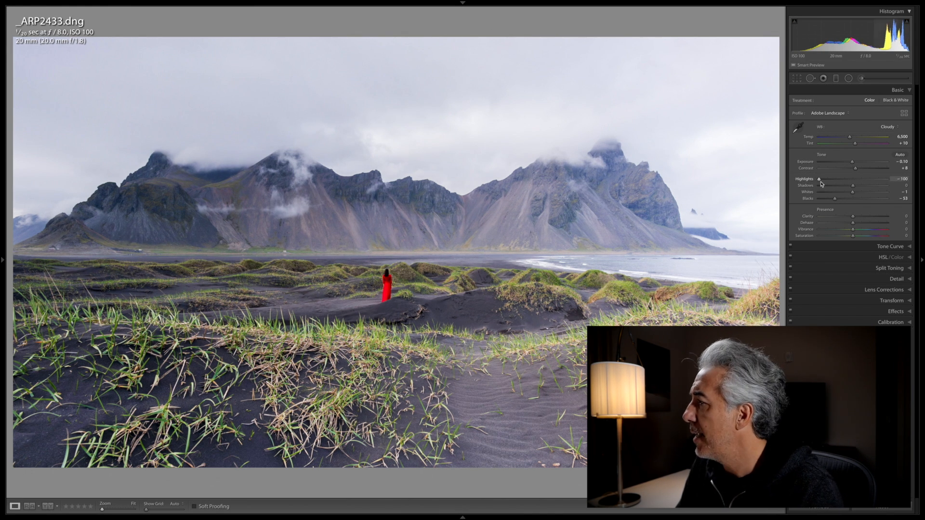
left_click_drag(852, 186, 857, 188)
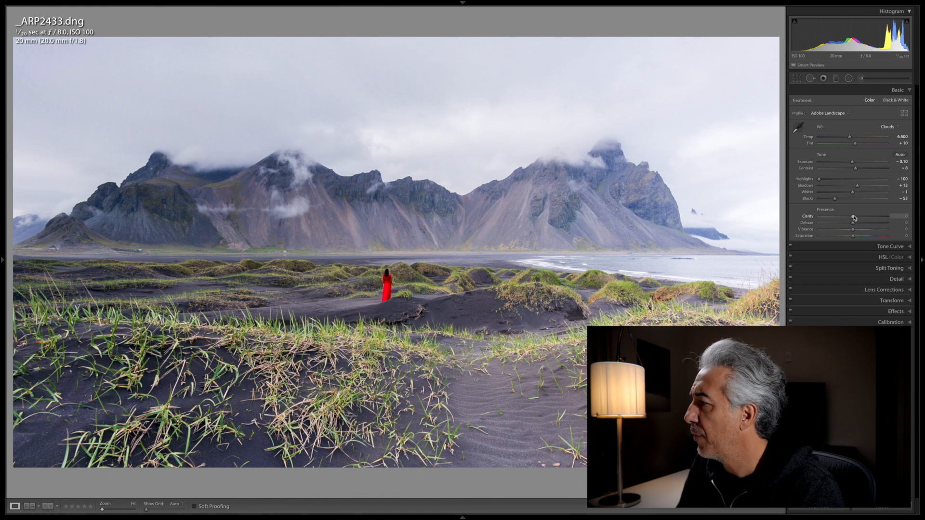
Set Clarity to +6, Dehaze to +35 and Vibrance to +23, and raise Saturation slightly.
left_click_drag(853, 222, 864, 225)
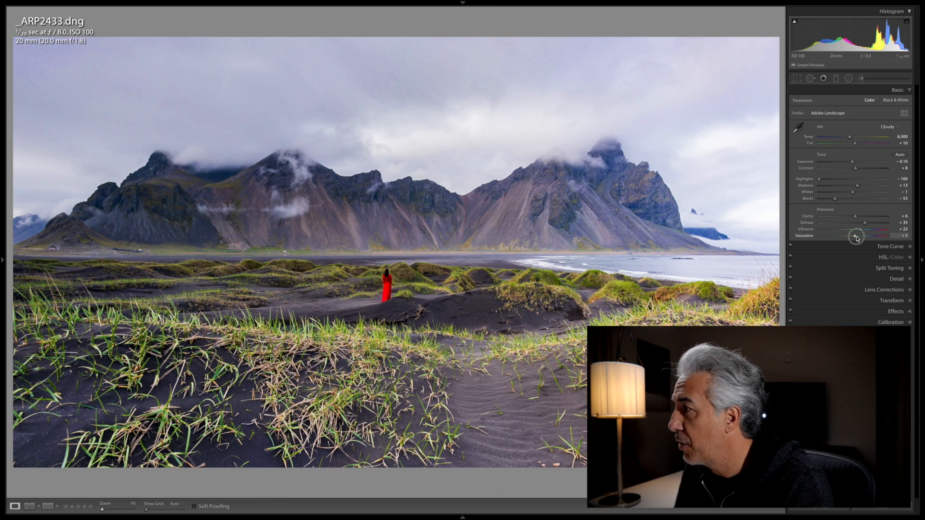
left_click(896, 90)
Apply the Medium Contrast point curve and warm the photo with a pinkish split tone.
left_click(891, 101)
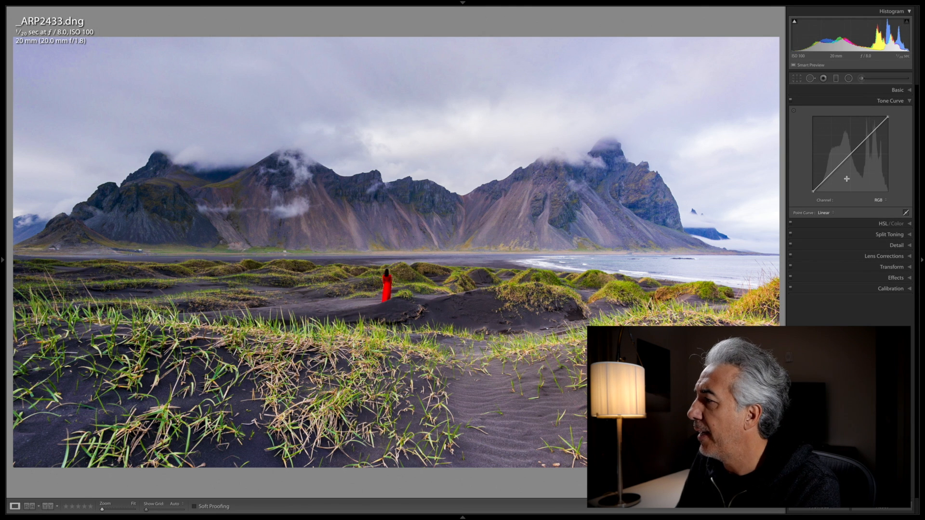
left_click(823, 214)
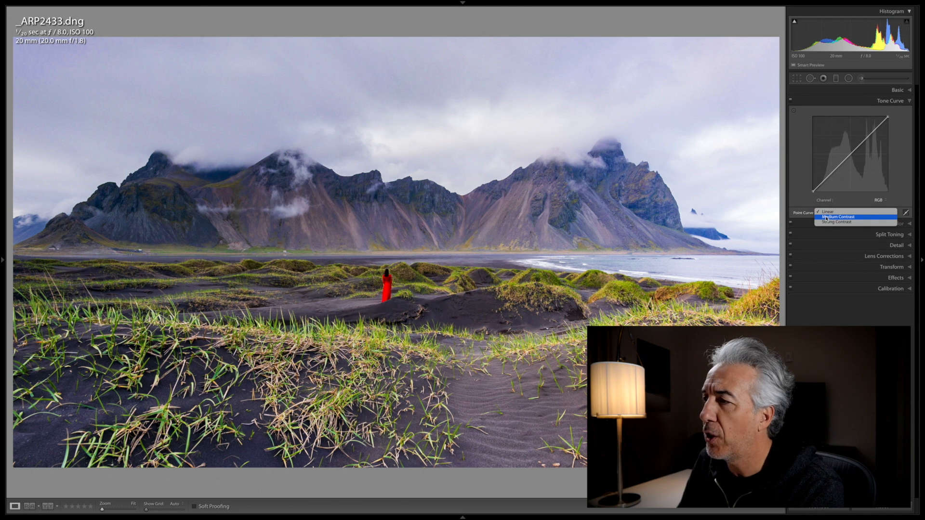
left_click(825, 218)
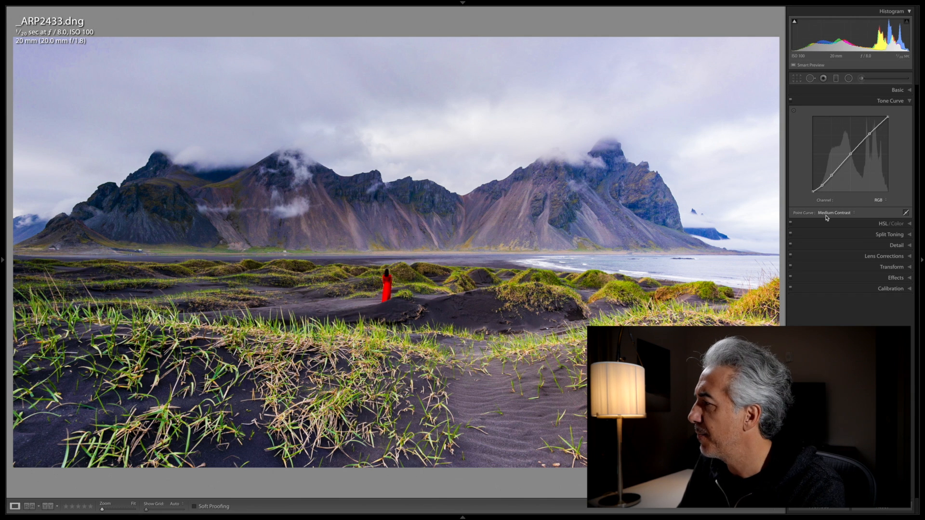
left_click(882, 235)
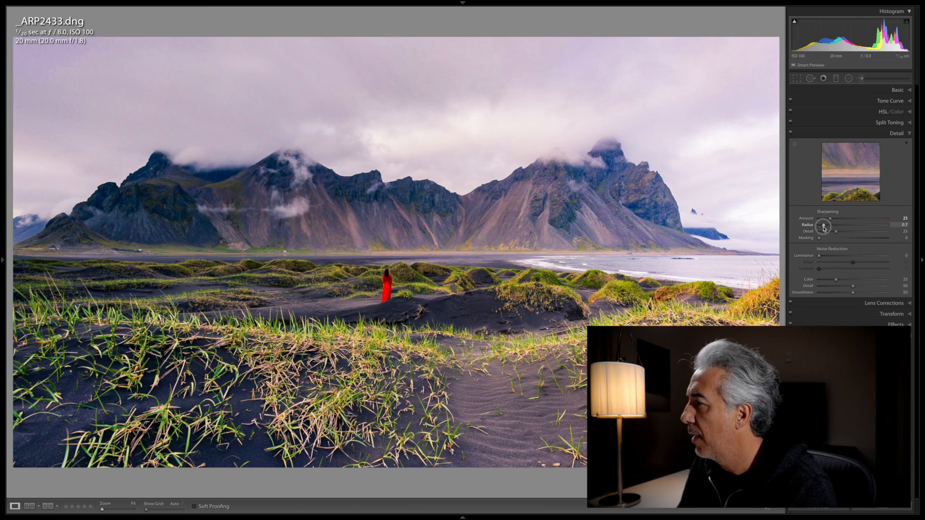
Set sharpening to Radius 0.5, Detail 97 and Masking 60, and fine-tune the Amount while checking the mountain at 1:1.
left_click_drag(824, 228, 821, 228)
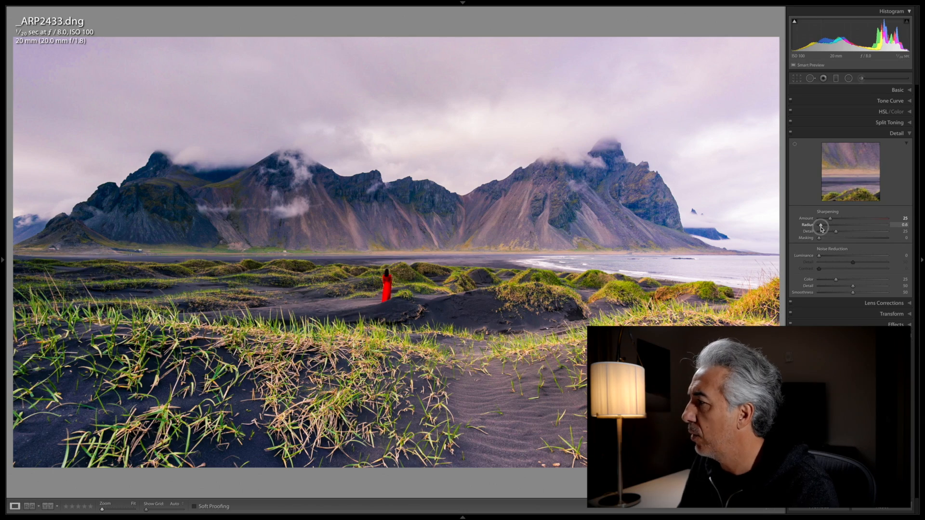
left_click_drag(821, 229, 887, 234)
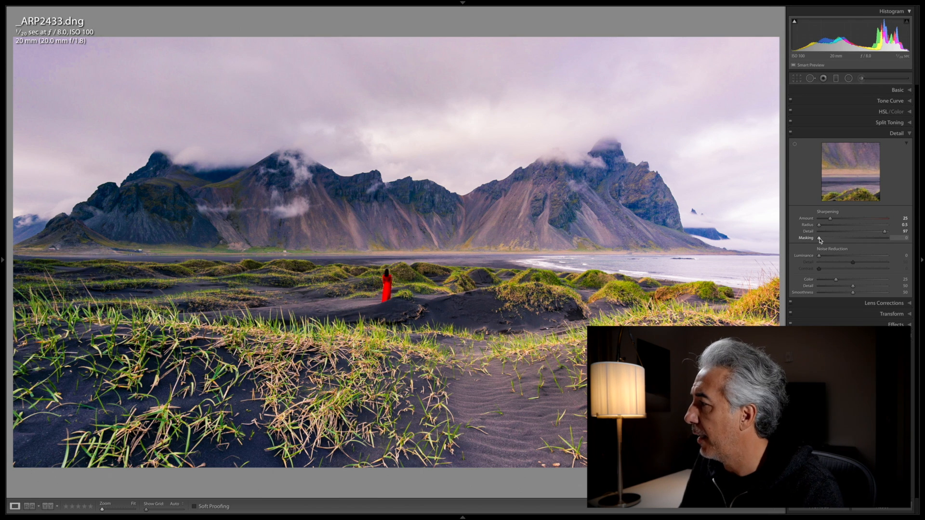
left_click_drag(819, 238, 852, 242)
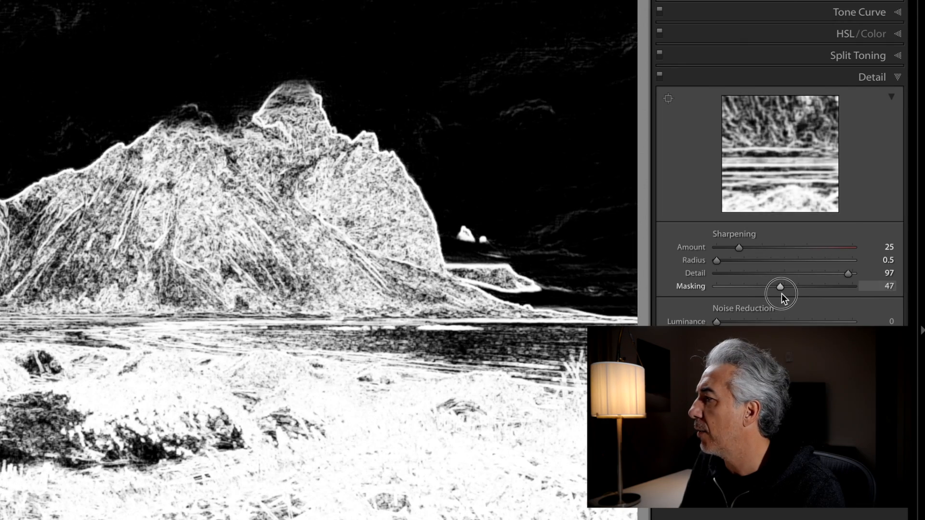
left_click_drag(781, 294, 797, 297)
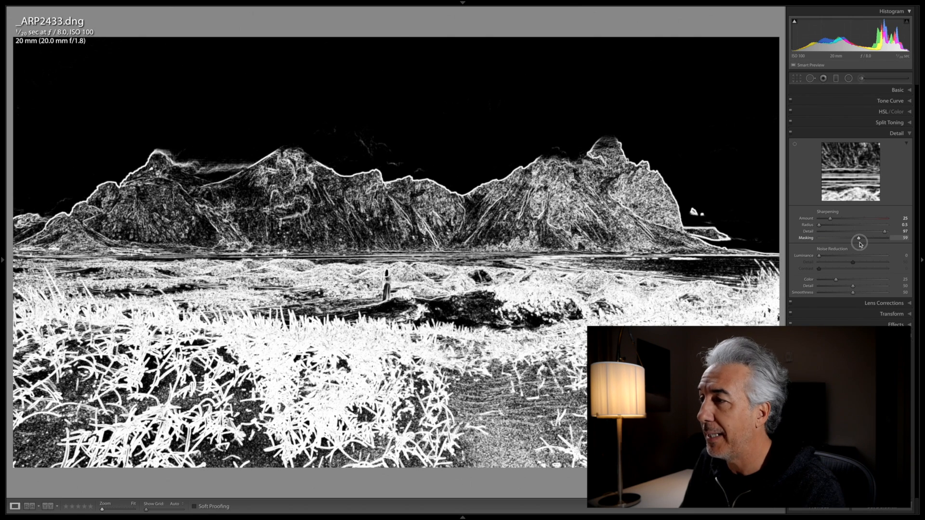
left_click_drag(860, 242, 854, 225)
left_click(649, 189)
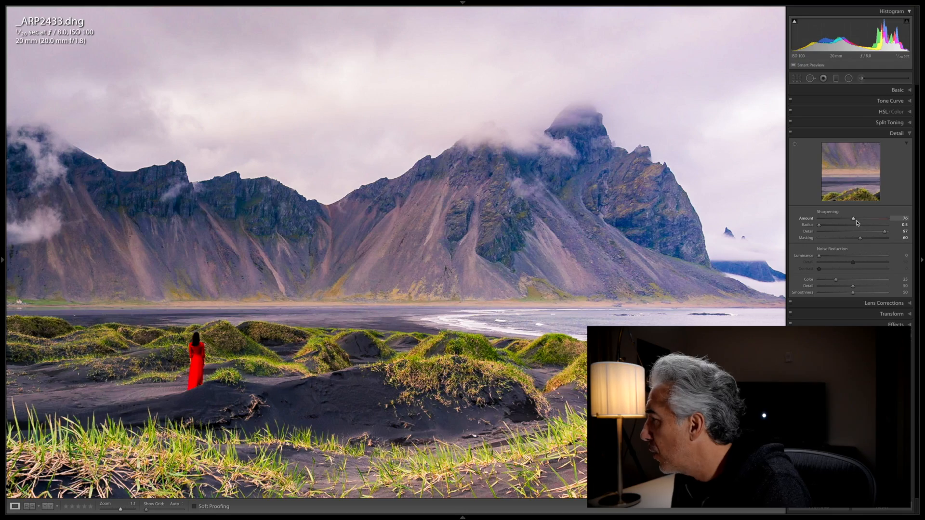
left_click_drag(854, 220, 840, 221)
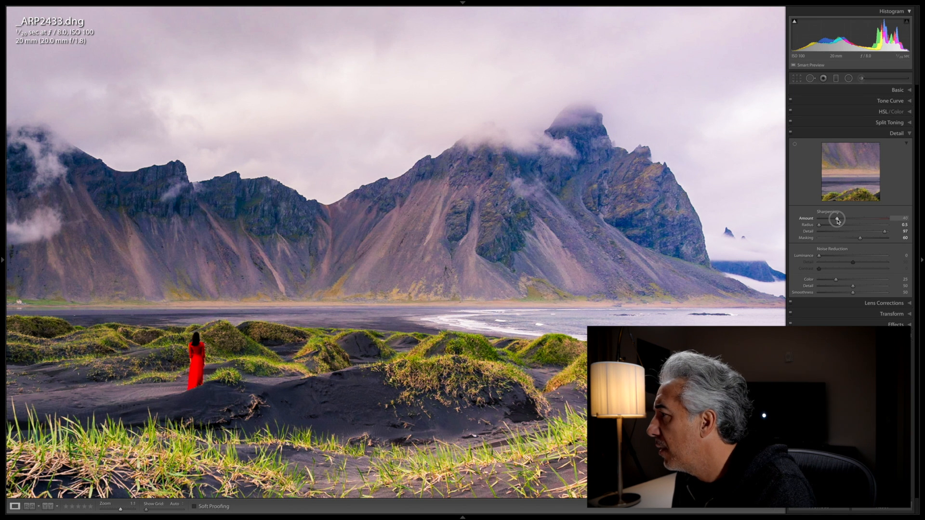
Check the lens profile, chromatic aberration and transform settings of the photo.
left_click(892, 145)
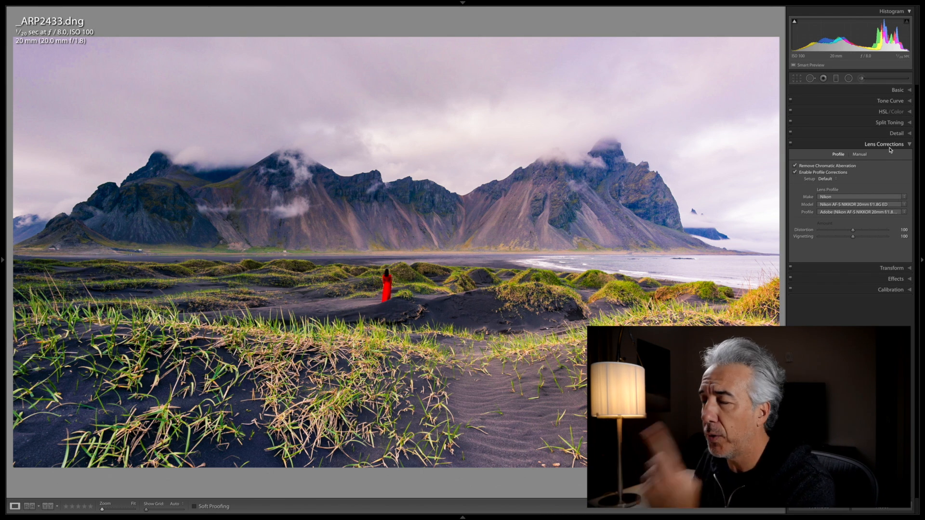
left_click(890, 146)
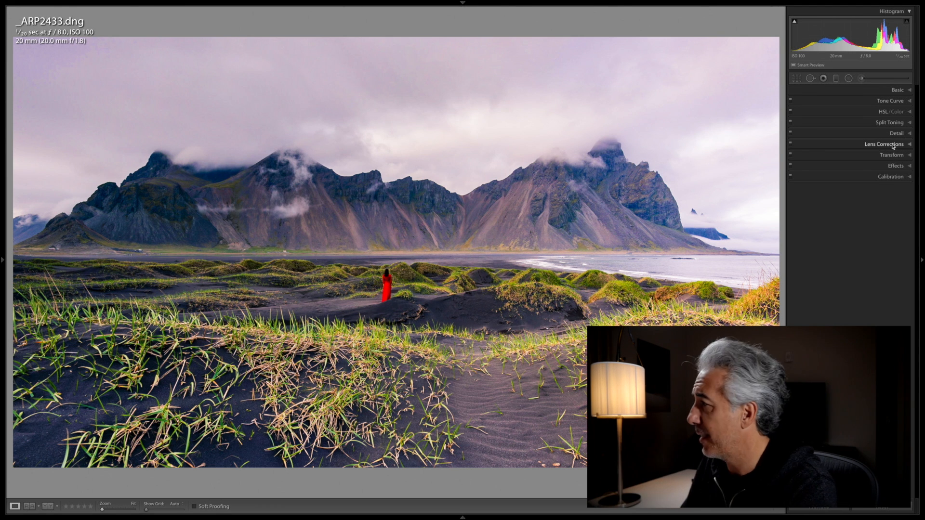
left_click(892, 155)
left_click(892, 155)
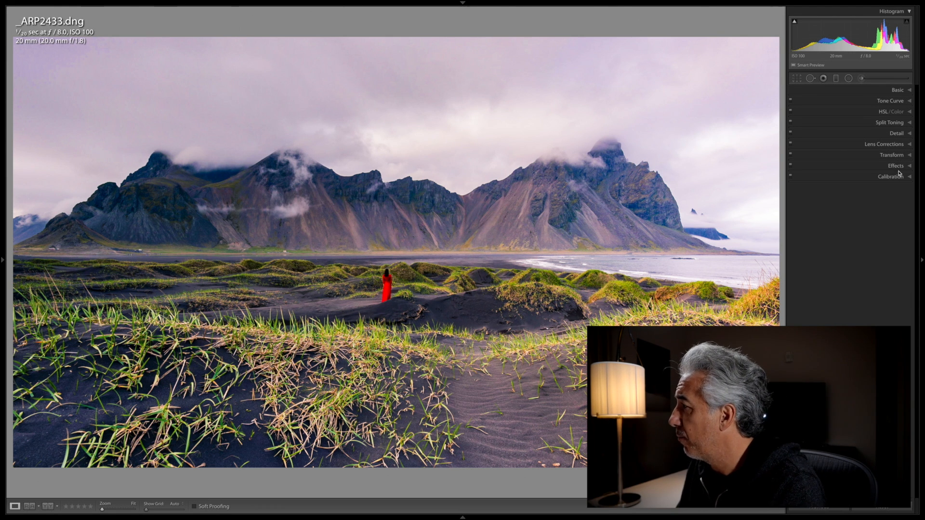
Darken the photo's edges with a slight post-crop vignette.
left_click(897, 167)
left_click_drag(853, 189, 847, 191)
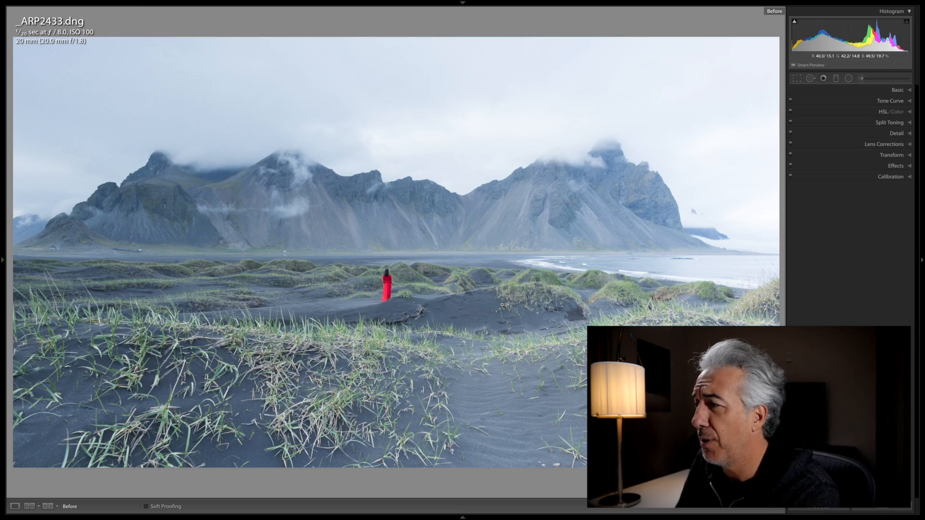
Compare the edited photo with its original version before the adjustments.
key("backslash")
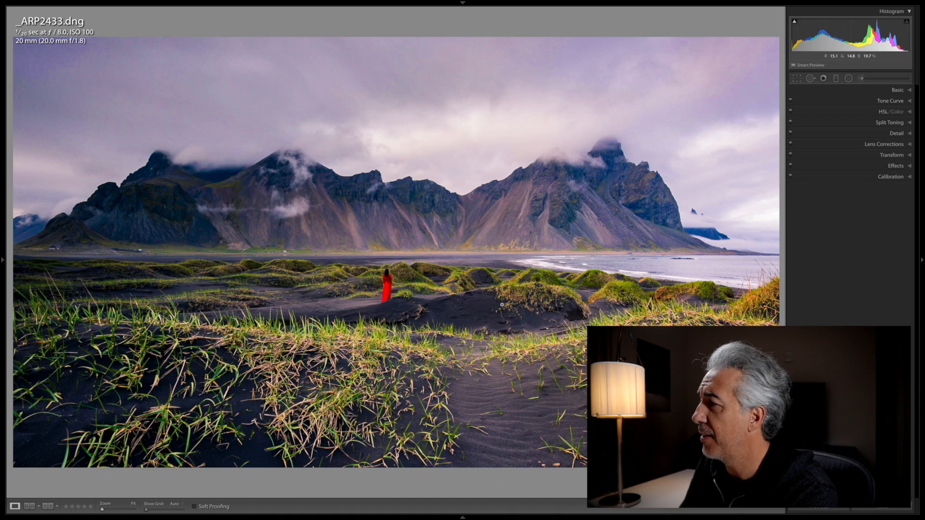
key("backslash")
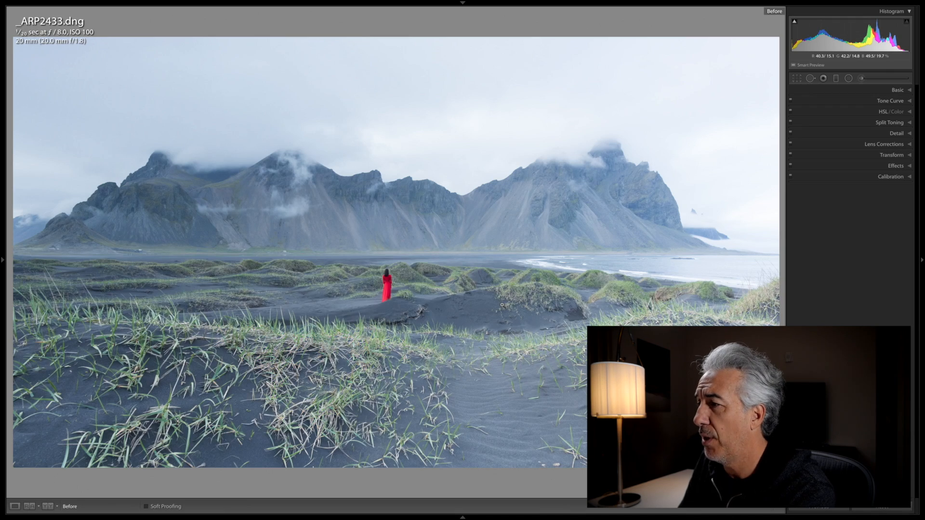
key("backslash")
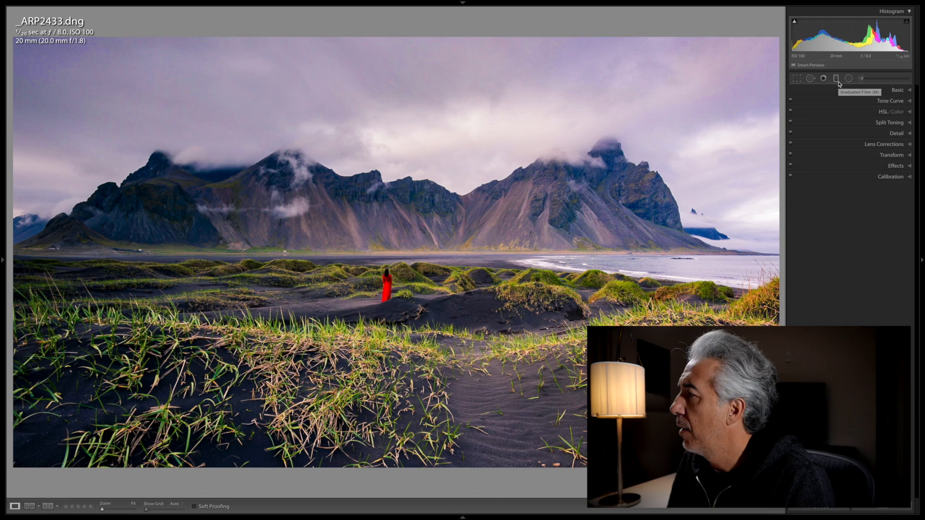
Place a horizontal graduated filter spanning from the photo's upper edge down to the head of the woman in red.
left_click(837, 82)
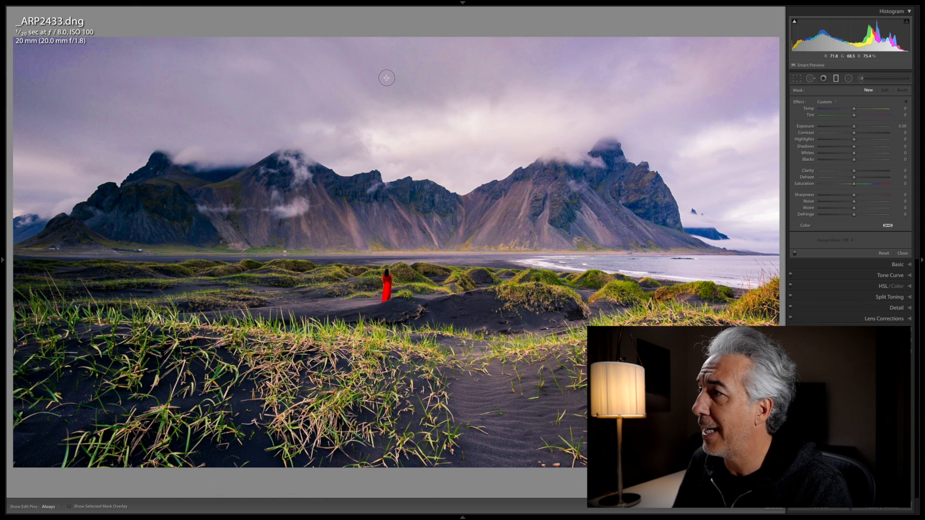
left_click_drag(383, 109, 403, 49)
left_click_drag(384, 179, 386, 270)
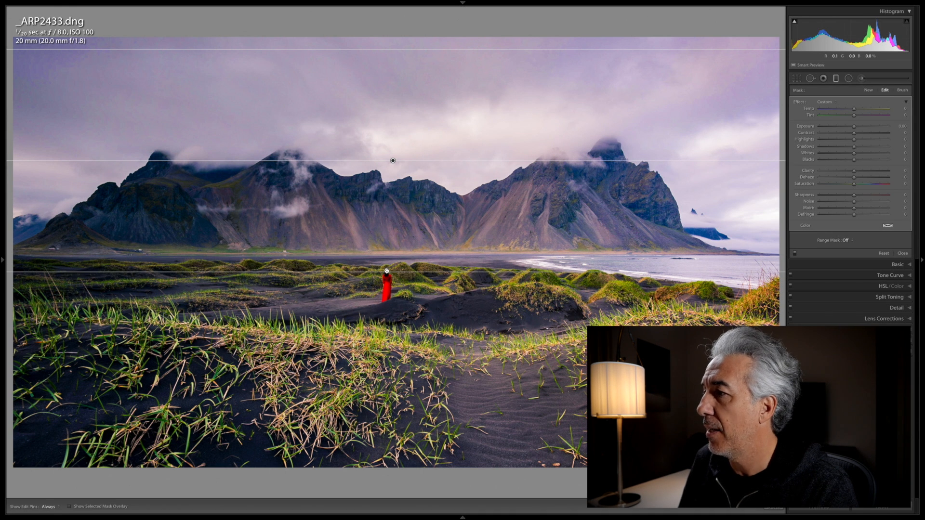
Set the sky graduated filter's exposure to -0.53, contrast to 60, highlights to -96, blacks to -16, dehaze to 8 and saturation to -26.
left_click_drag(854, 139, 822, 141)
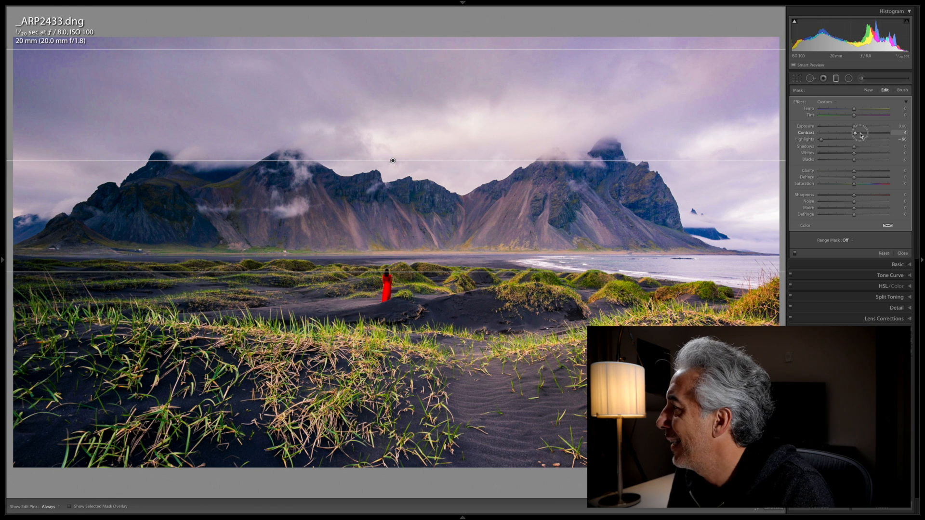
left_click_drag(867, 136, 848, 162)
left_click_drag(854, 129, 853, 130)
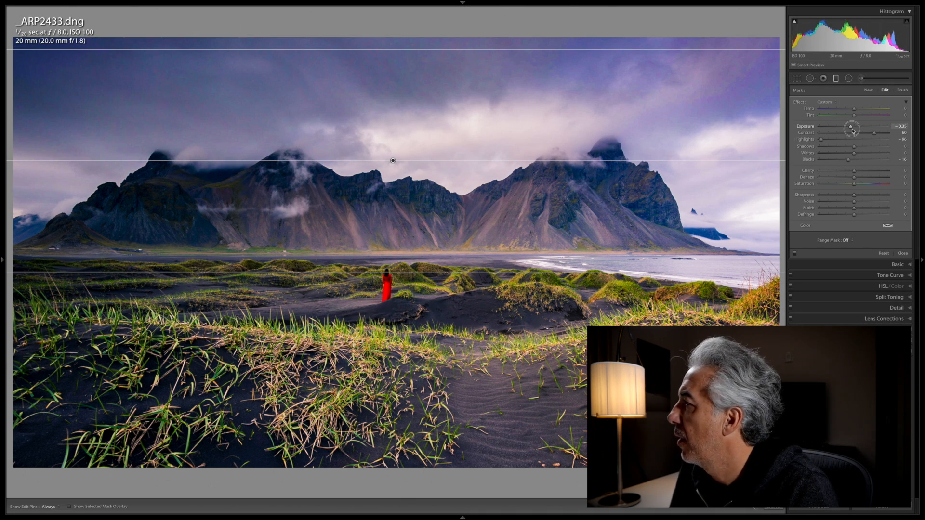
left_click_drag(851, 131, 850, 130)
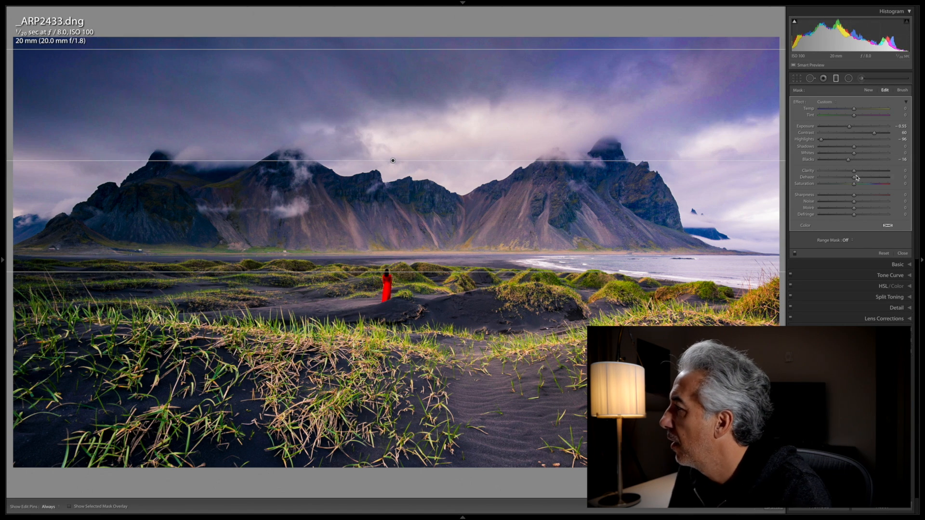
left_click_drag(855, 178, 857, 179)
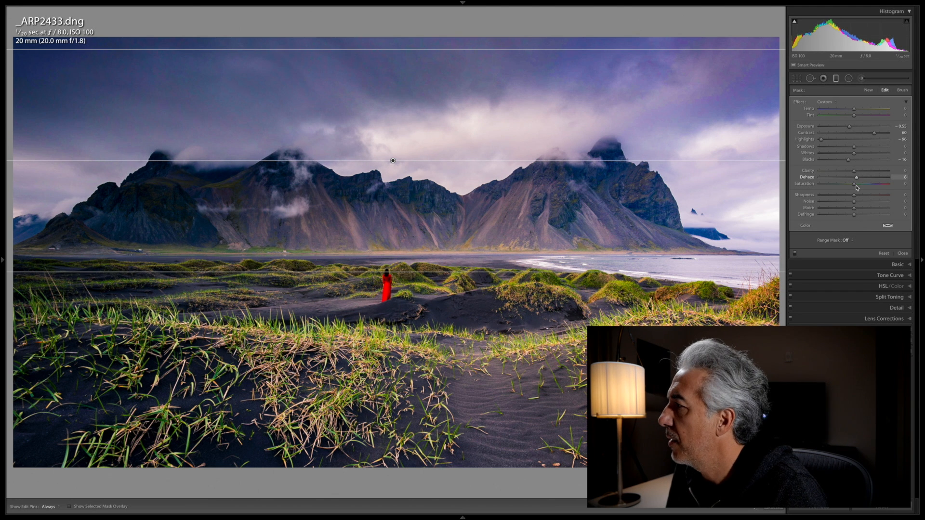
left_click_drag(849, 186, 846, 187)
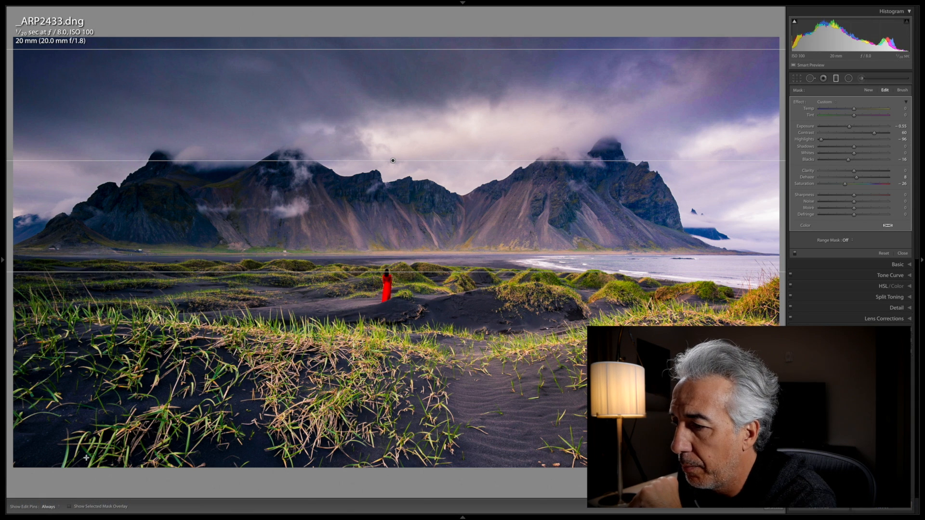
Display the filter's mask overlay and erase the mask from the mountain slopes with an erase brush of size 14.
left_click(70, 508)
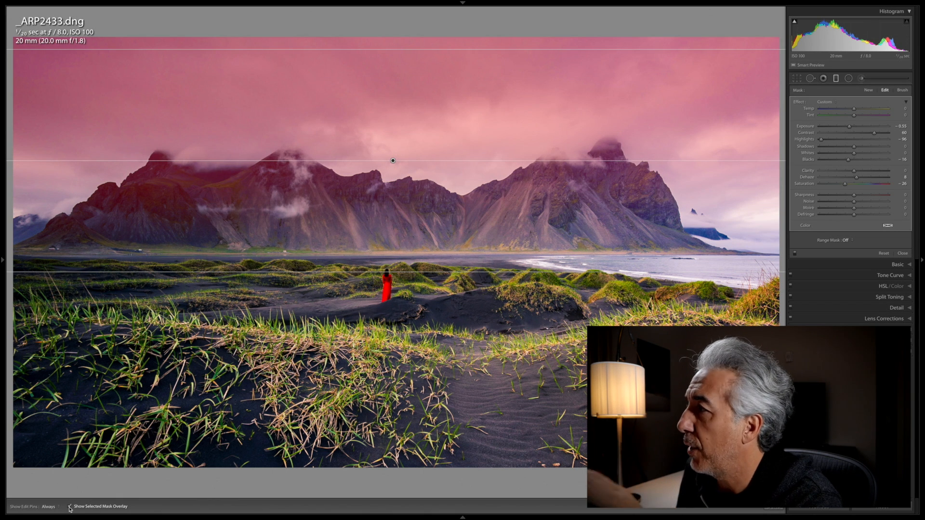
left_click(902, 90)
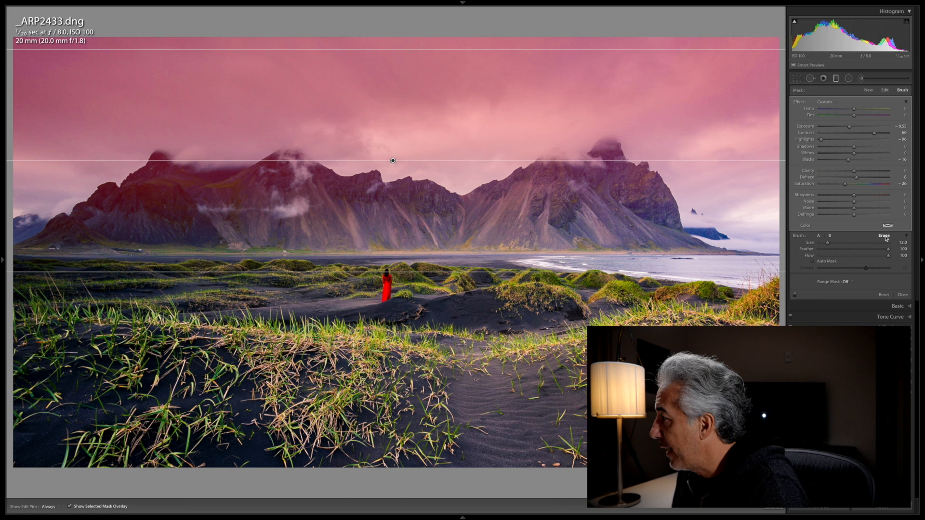
left_click(884, 236)
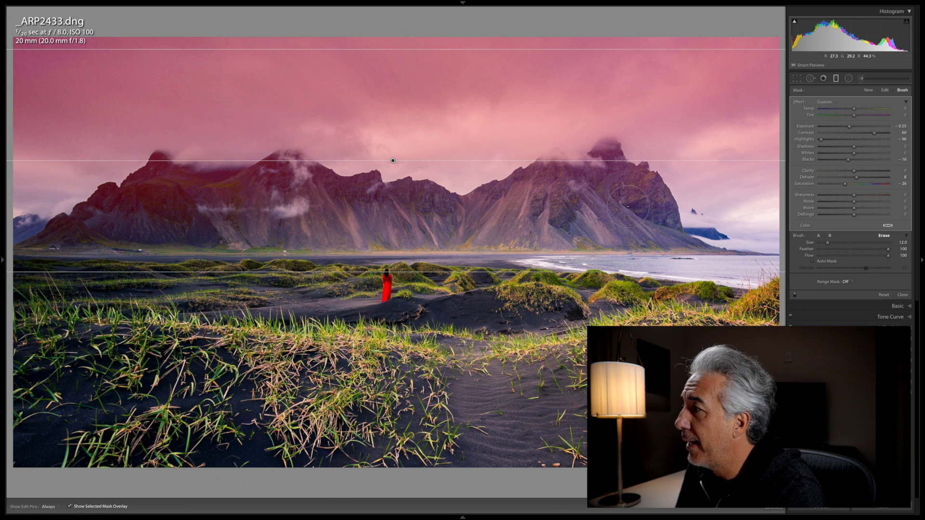
key("bracketright")
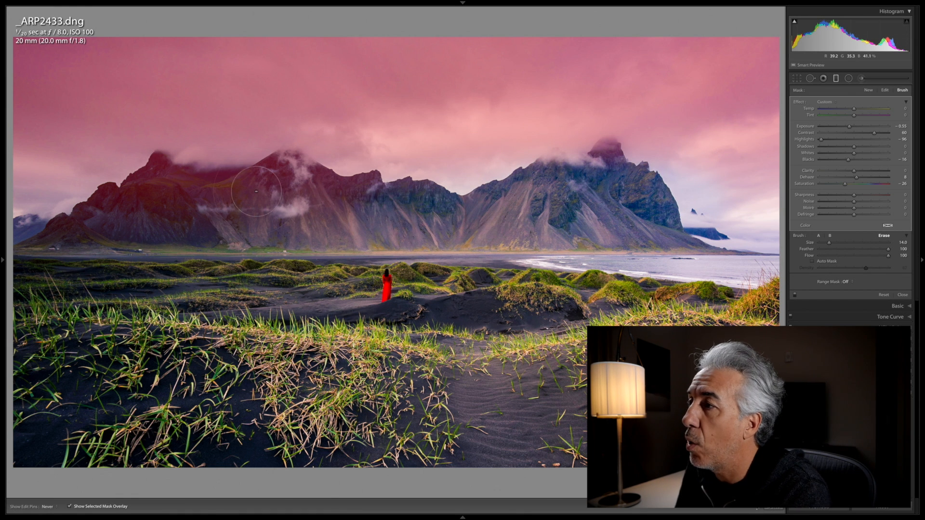
mouse_move(109, 199)
left_mouse_down()
mouse_move(68, 206)
mouse_move(33, 196)
mouse_move(90, 216)
mouse_move(178, 219)
left_mouse_up()
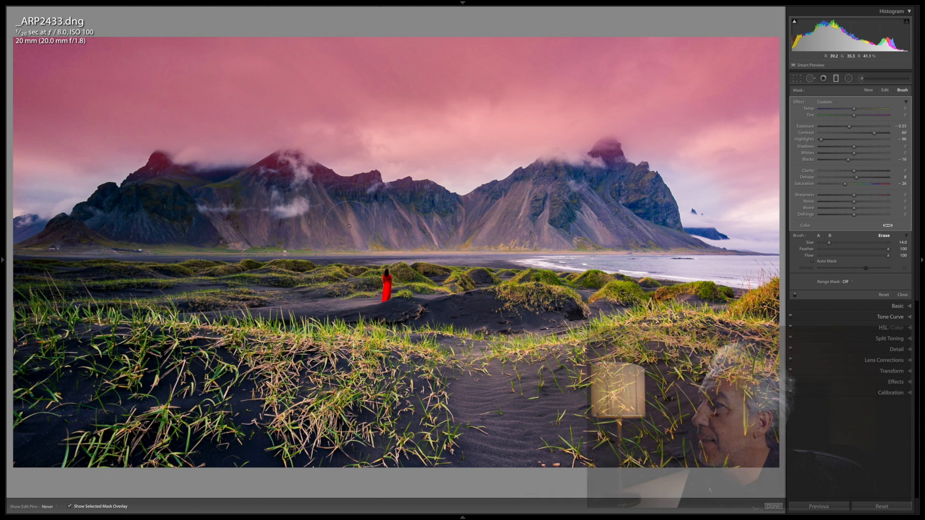
key("h")
mouse_move(343, 181)
left_mouse_down()
mouse_move(718, 211)
mouse_move(756, 187)
mouse_move(626, 186)
left_mouse_up()
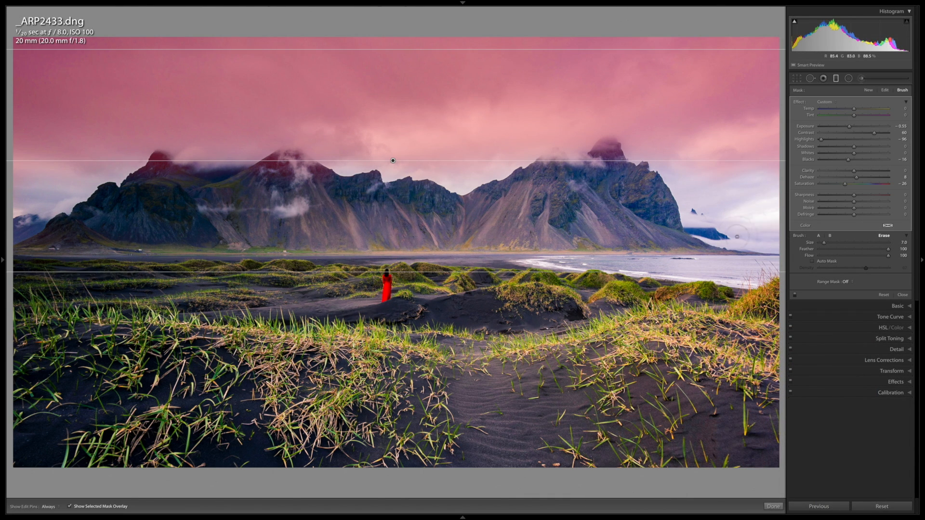
Erase the remaining filter mask from the mountain peaks with a smaller erase brush of size 7.
left_click_drag(606, 151, 640, 154)
key("h")
key("bracketleft")
key("h")
key("h")
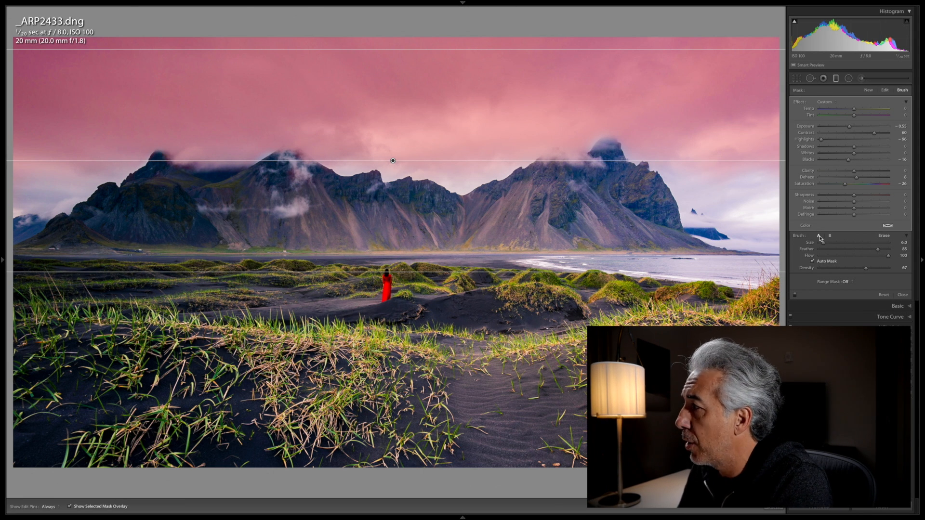
Add the sky on the right of the mountains to the filter mask using brush A with Auto Mask.
left_click(819, 236)
key("h")
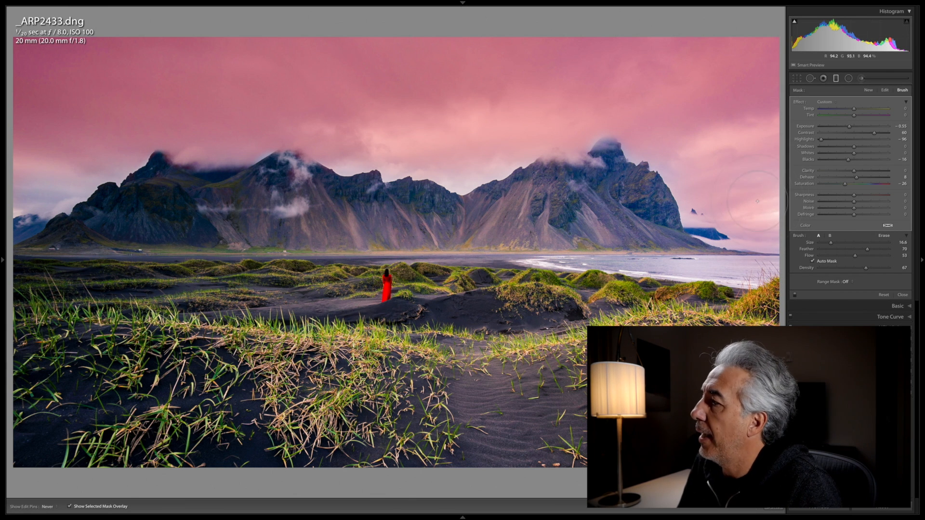
key("h")
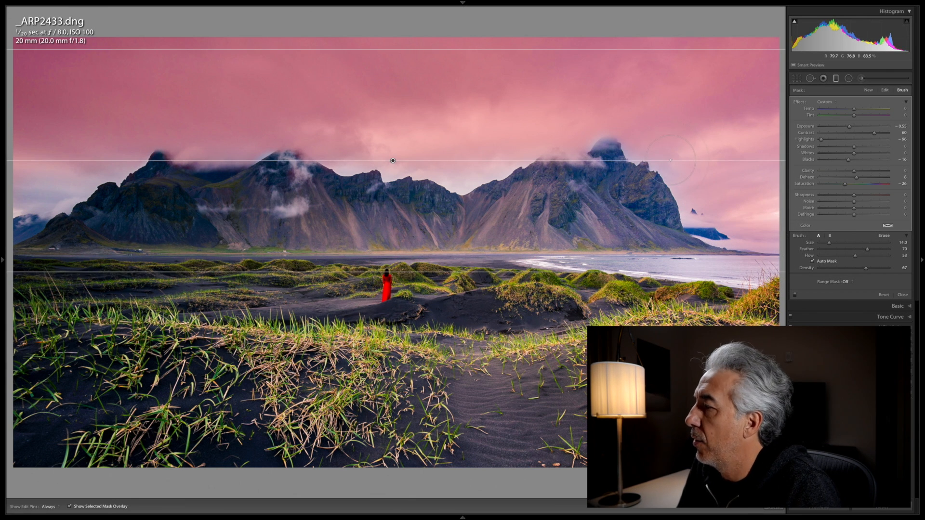
left_click_drag(654, 162, 654, 168)
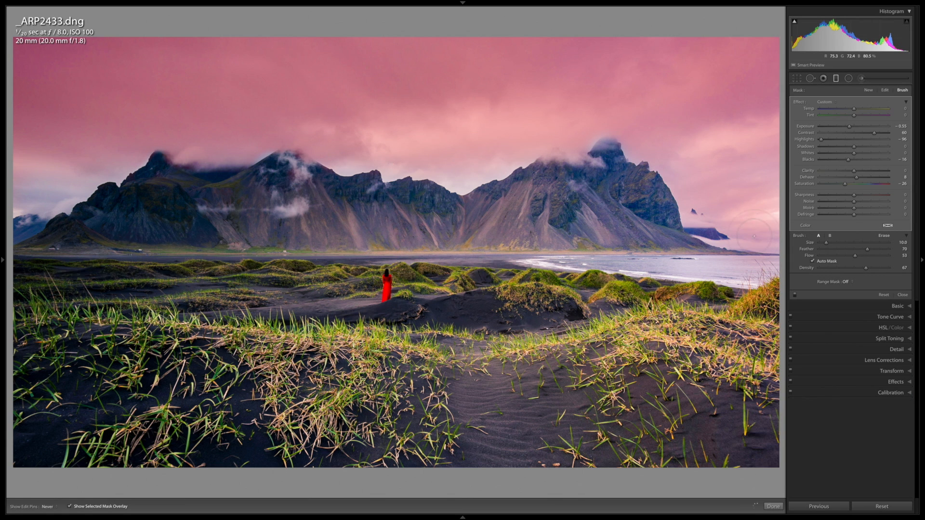
Paint the filter mask into the low sky at the far left and along the mountain ridgeline, reducing the brush size for the edges.
left_click_drag(41, 195, 87, 183)
left_click_drag(336, 163, 495, 157)
key("bracketleft")
key("bracketleft")
left_click_drag(453, 176, 604, 134)
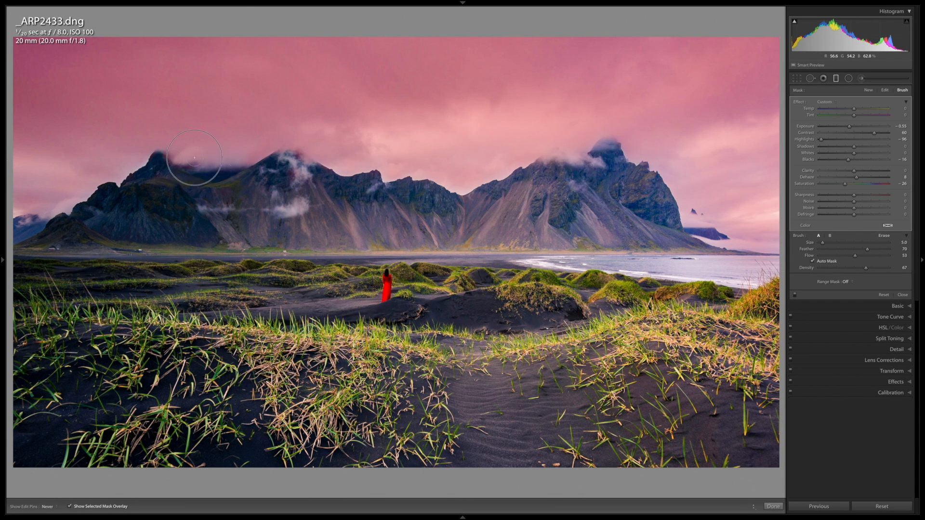
left_click_drag(665, 159, 748, 206)
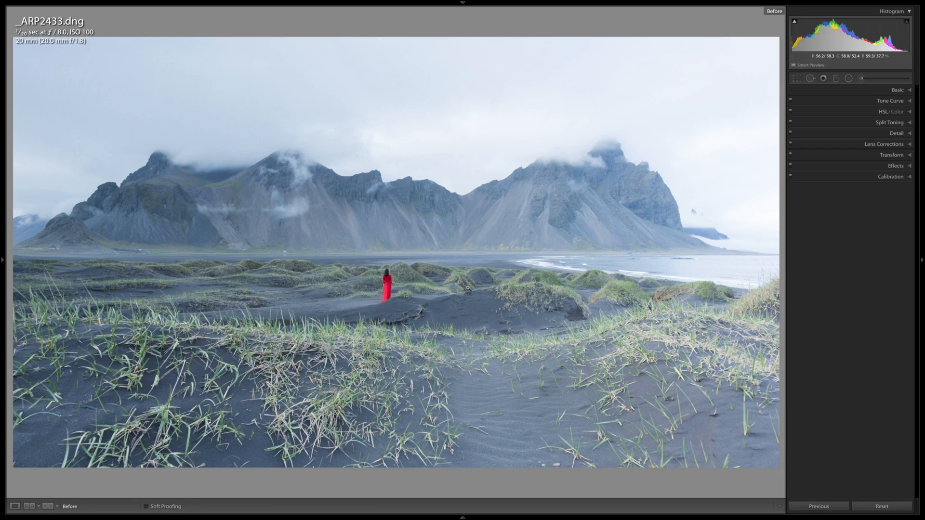
Compare the photo including its local sky adjustments with the unedited original.
key("backslash")
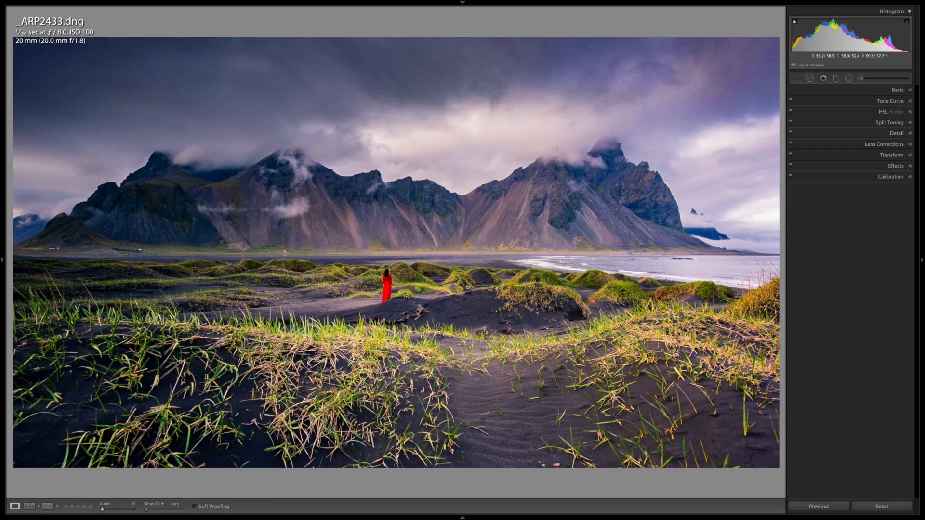
key("backslash")
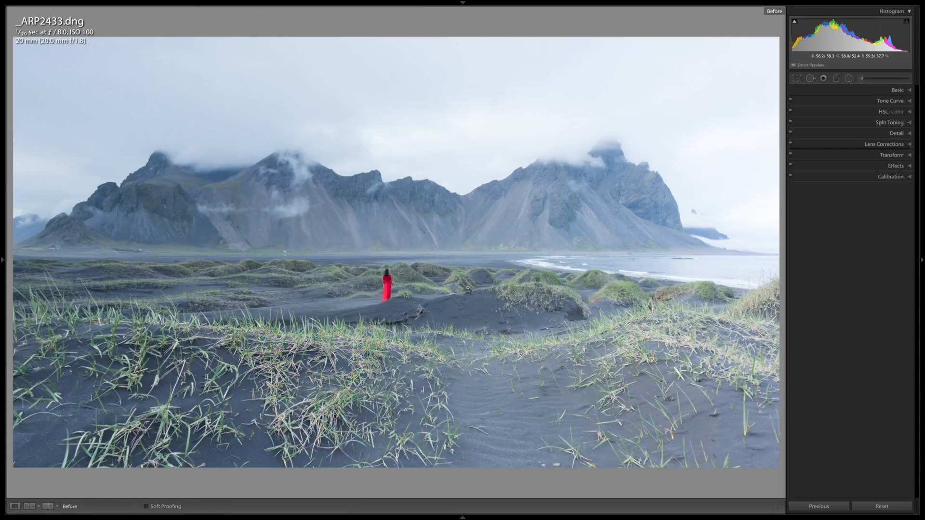